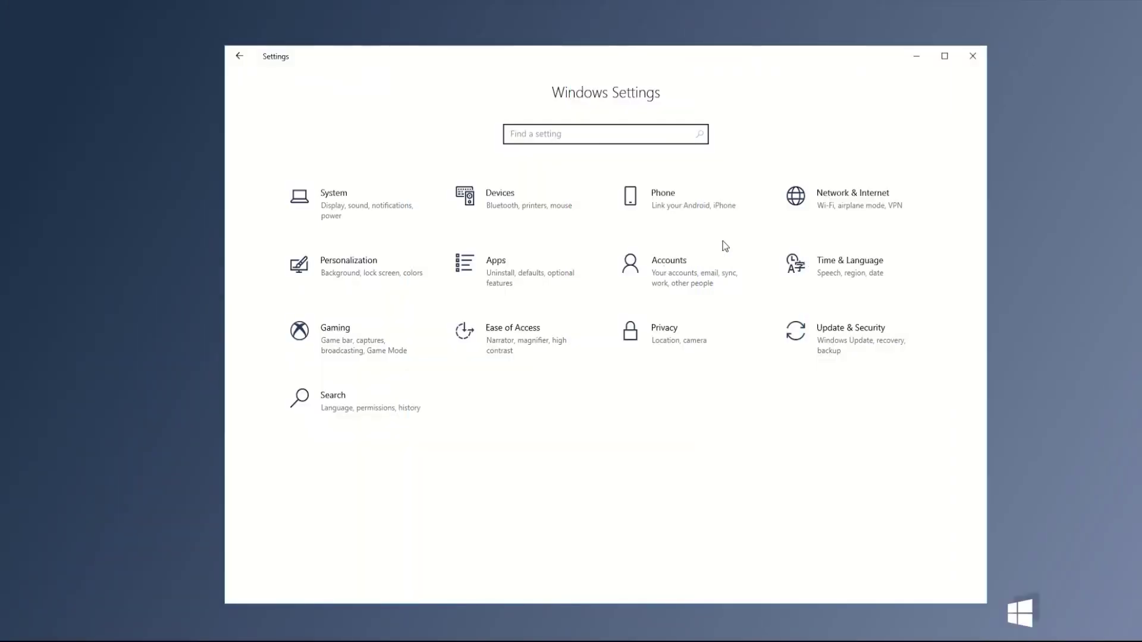
Open the Ethernet adapter's TCP/IPv4 properties to check its static 192.168.3.x address and 255.255.255.0 mask
{"action": "left_click", "coordinate": [839, 208]}
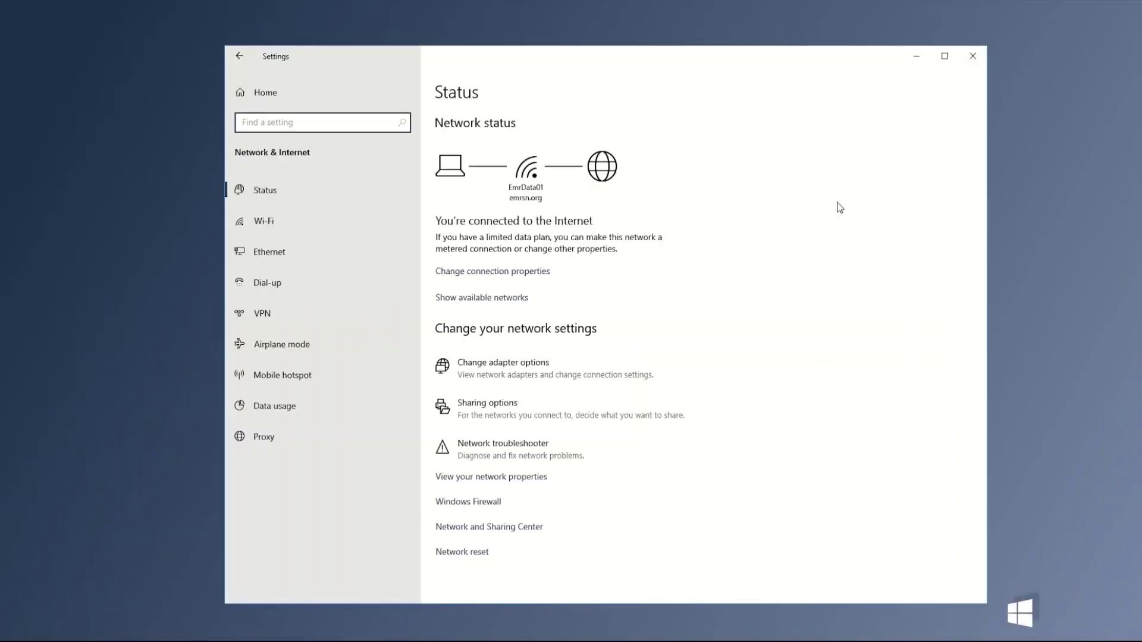
{"action": "left_click", "coordinate": [541, 370]}
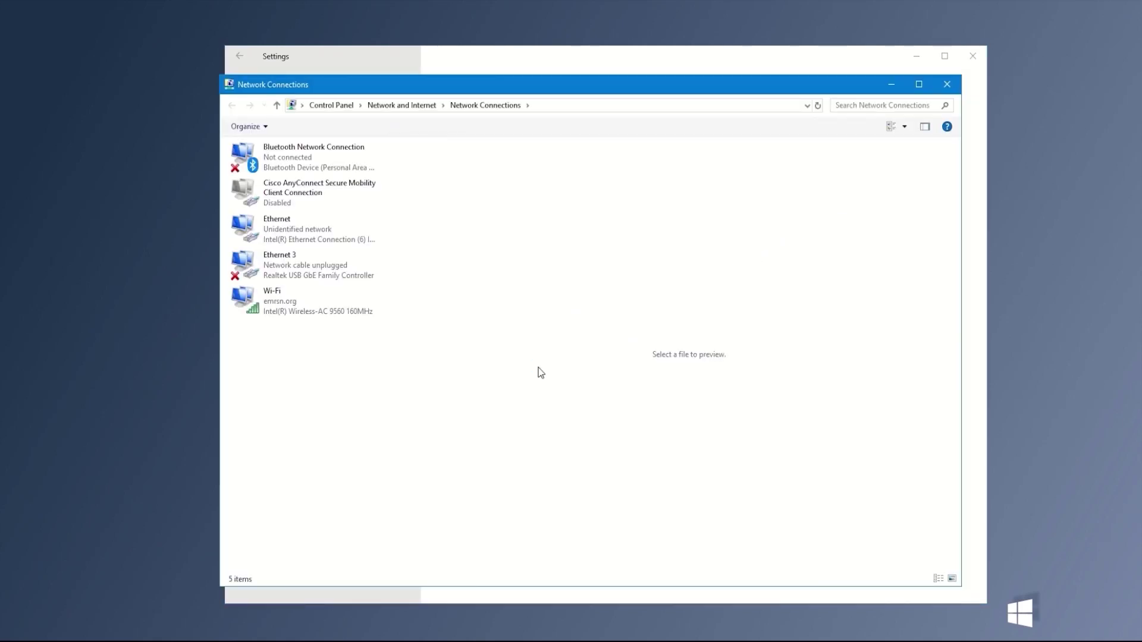
{"action": "left_click", "coordinate": [299, 240]}
{"action": "right_click", "coordinate": [299, 238]}
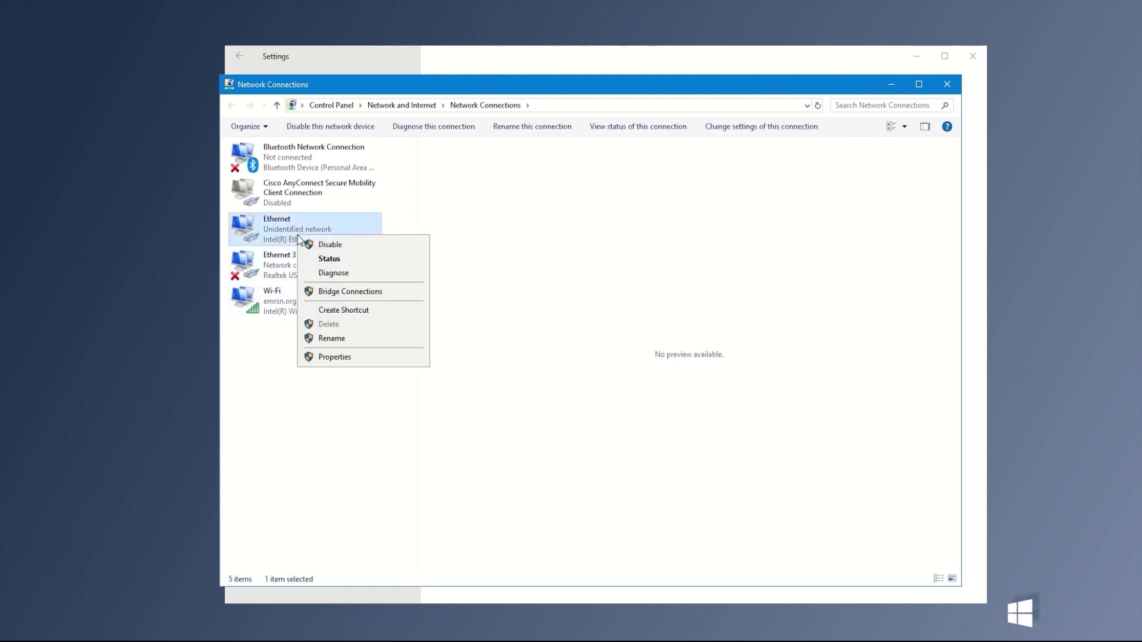
{"action": "left_click", "coordinate": [331, 357]}
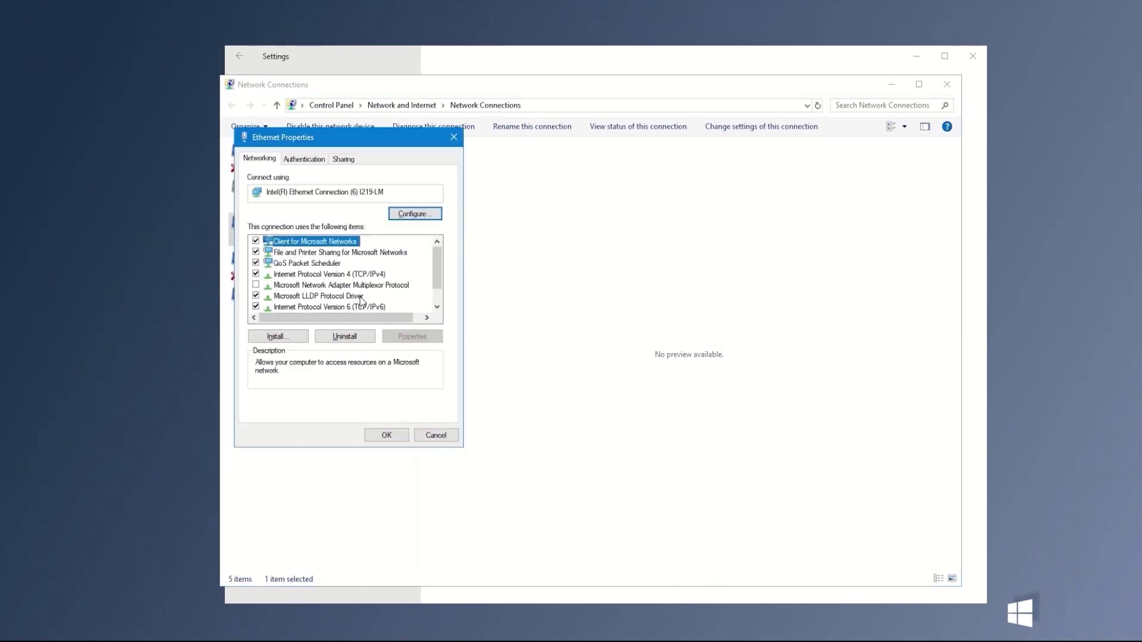
{"action": "left_click", "coordinate": [362, 275]}
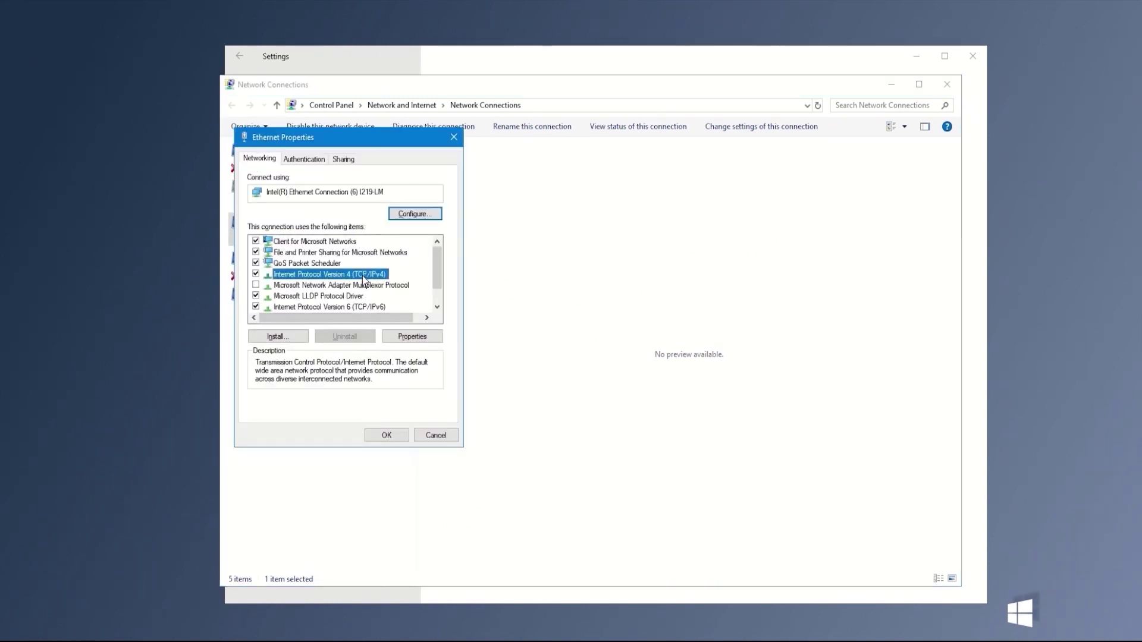
{"action": "left_click", "coordinate": [405, 335]}
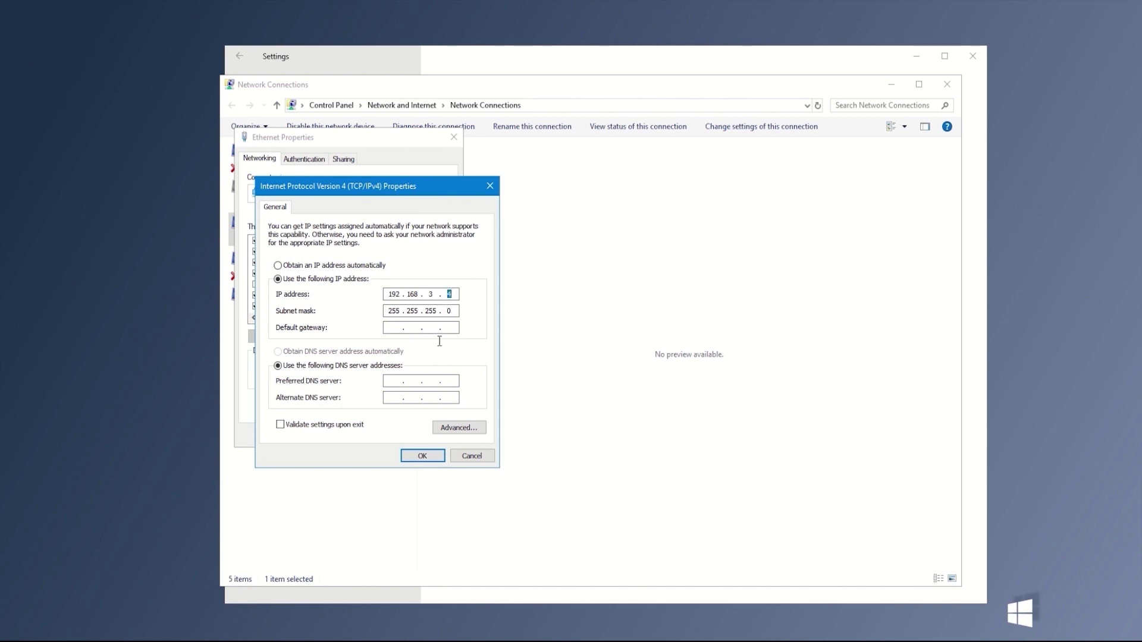
Close the IPv4 and Ethernet properties dialogs and put the Network Connections window away
{"action": "left_click", "coordinate": [420, 456]}
{"action": "left_click", "coordinate": [394, 437]}
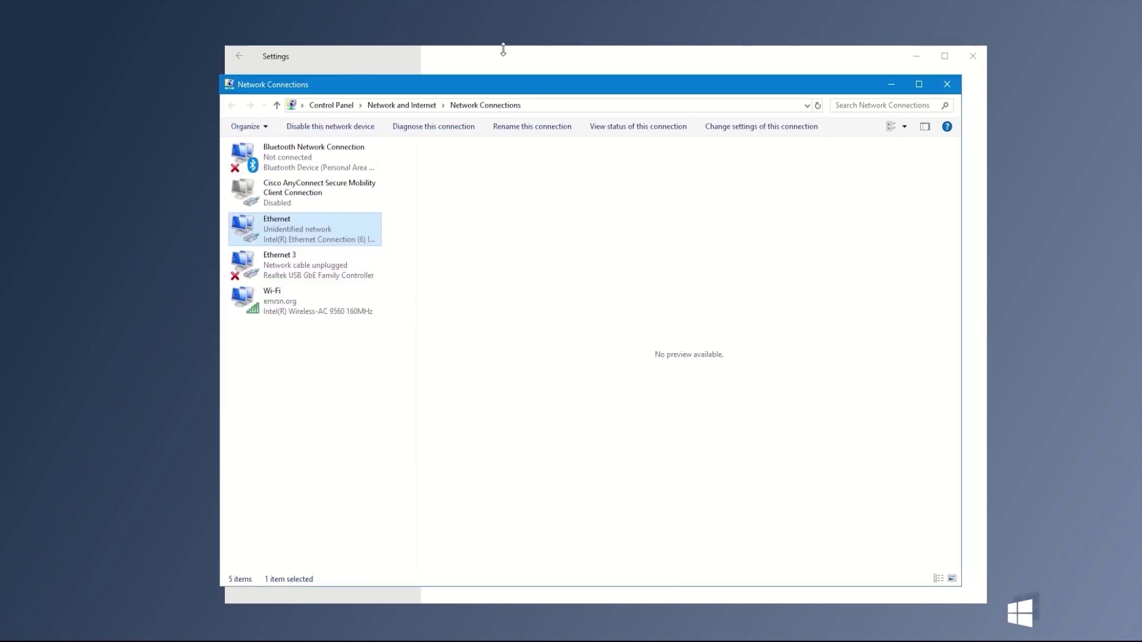
{"action": "mouse_move", "coordinate": [552, 91]}
{"action": "left_mouse_down"}
{"action": "mouse_move", "coordinate": [557, 110]}
{"action": "mouse_move", "coordinate": [562, 71]}
{"action": "left_mouse_up"}
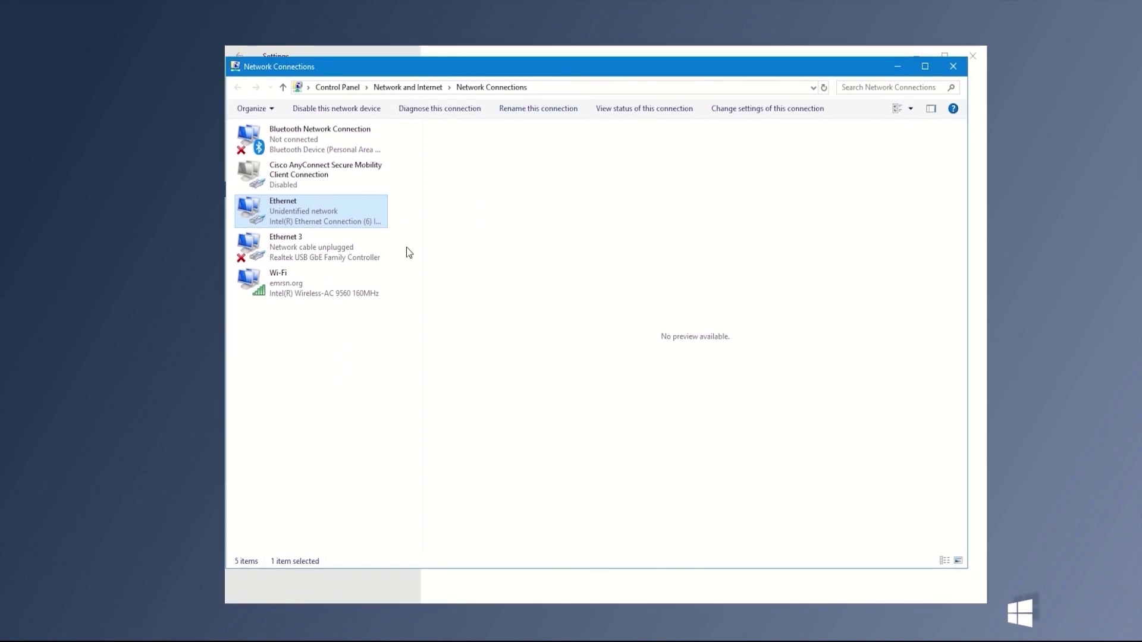
{"action": "left_click", "coordinate": [895, 71]}
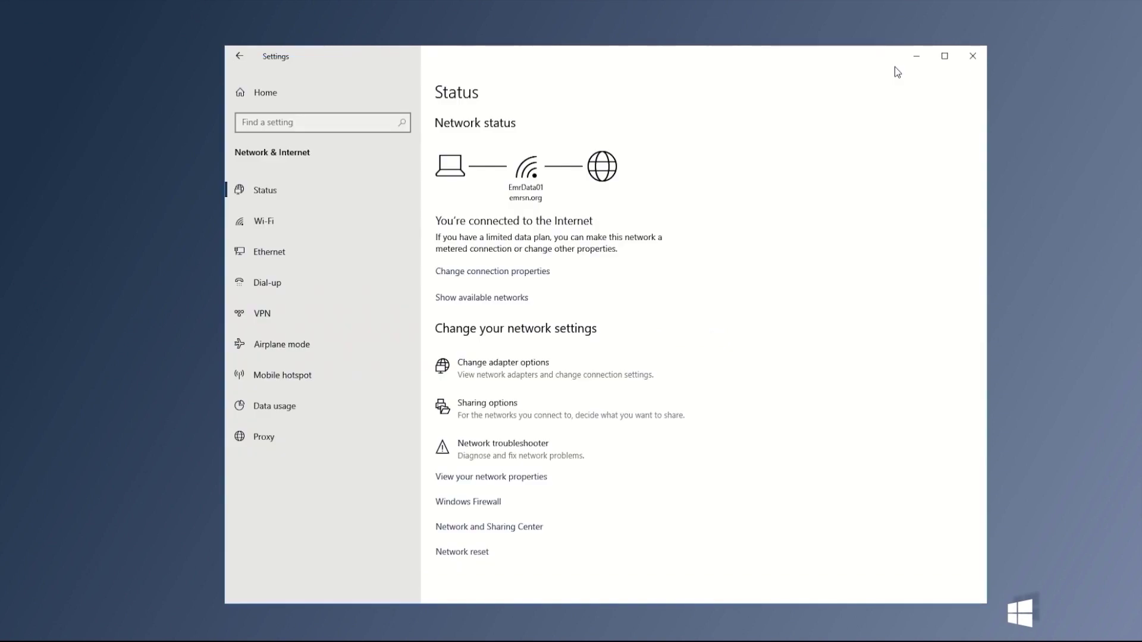
Reload the hub login page at 192.168.3.10 and log in with the administrator account
{"action": "left_click", "coordinate": [913, 55]}
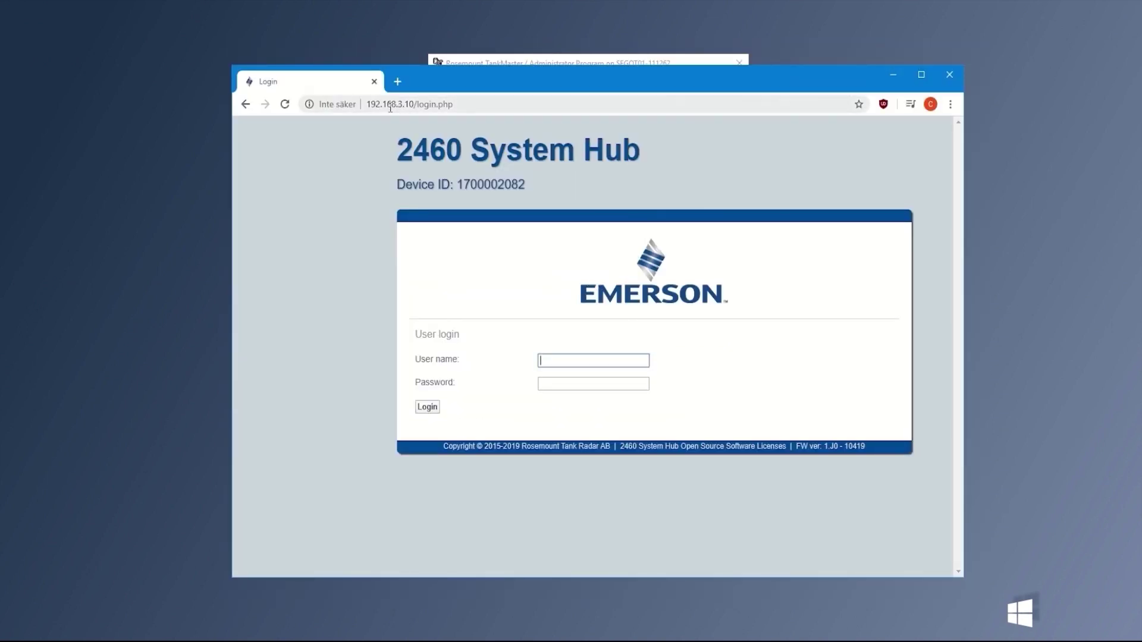
{"action": "left_click", "coordinate": [462, 103]}
{"action": "key", "text": "Return"}
{"action": "left_click", "coordinate": [555, 361]}
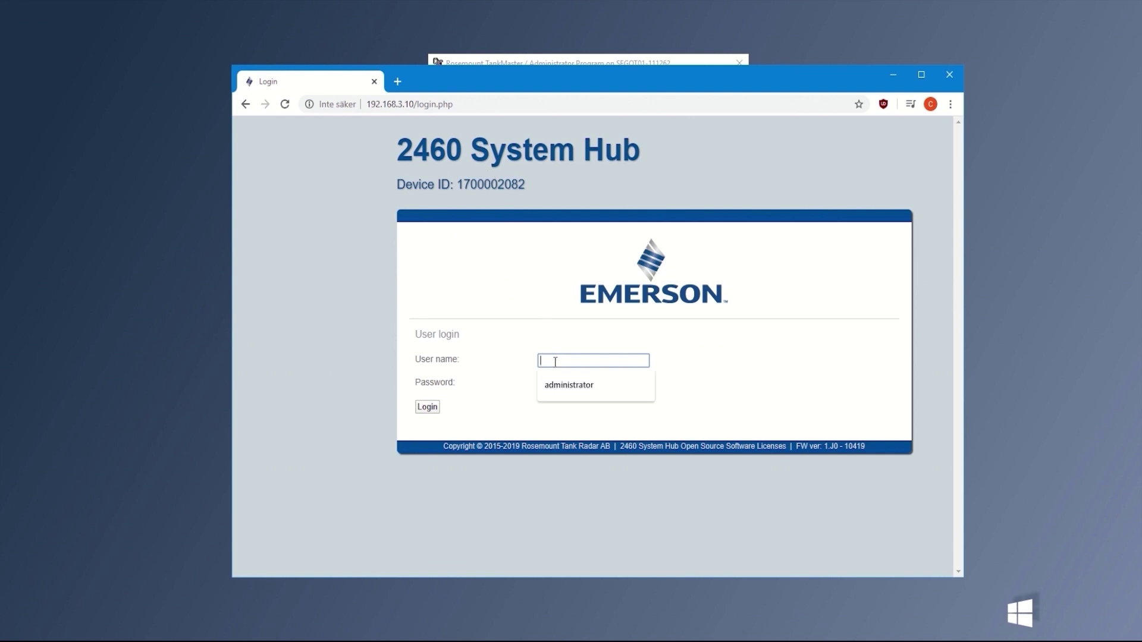
{"action": "type", "text": "administrator"}
{"action": "key", "text": "Tab"}
{"action": "type", "text": "adm"}
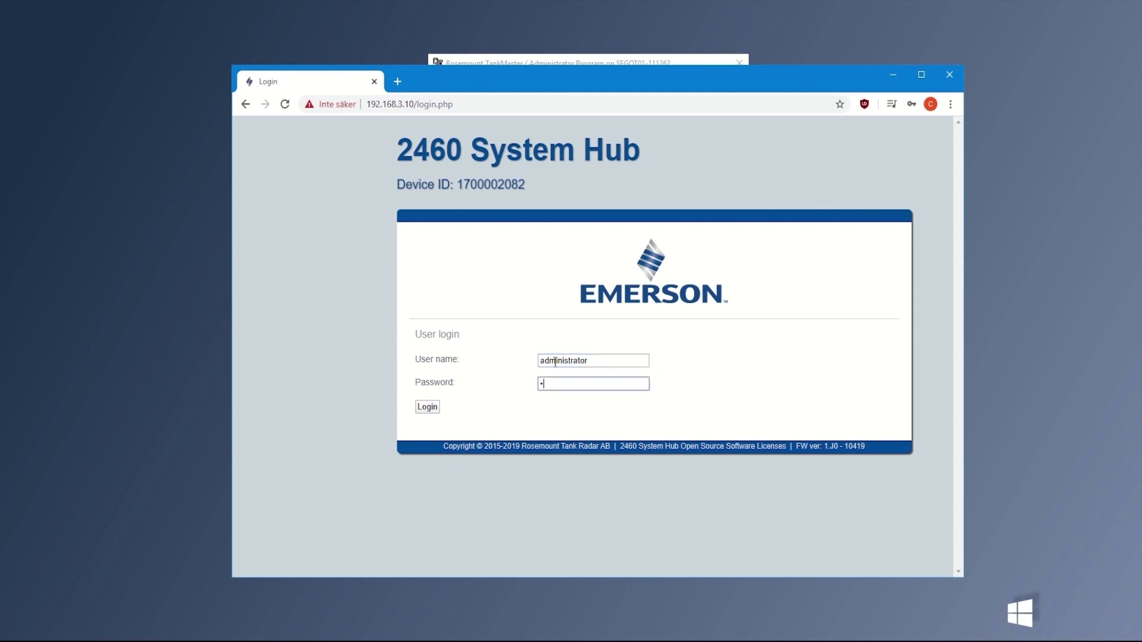
{"action": "key", "text": "Return"}
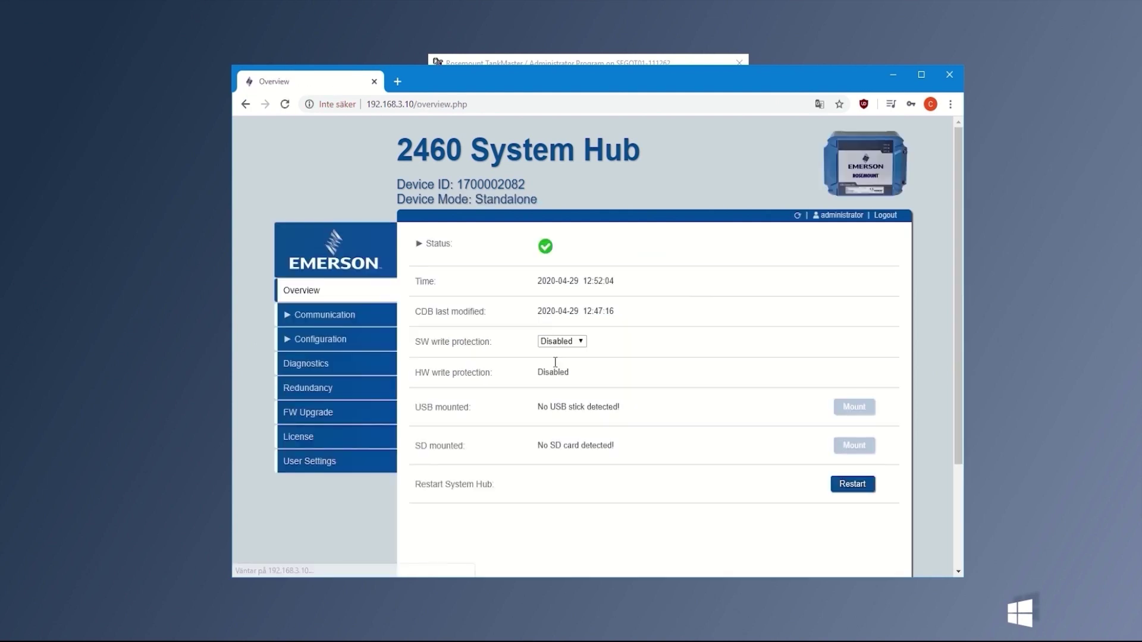
On Configuration > Network, change the Eth1 IP from 192.168.1.10 to 192.168.2.10 and apply
{"action": "left_click", "coordinate": [348, 343]}
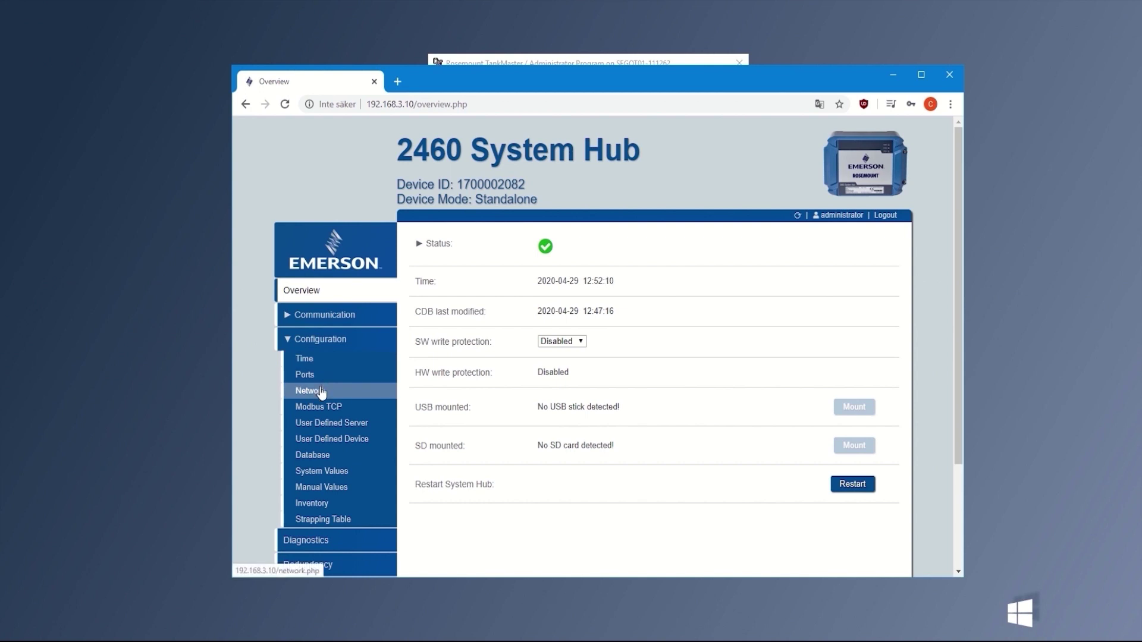
{"action": "left_click", "coordinate": [322, 393]}
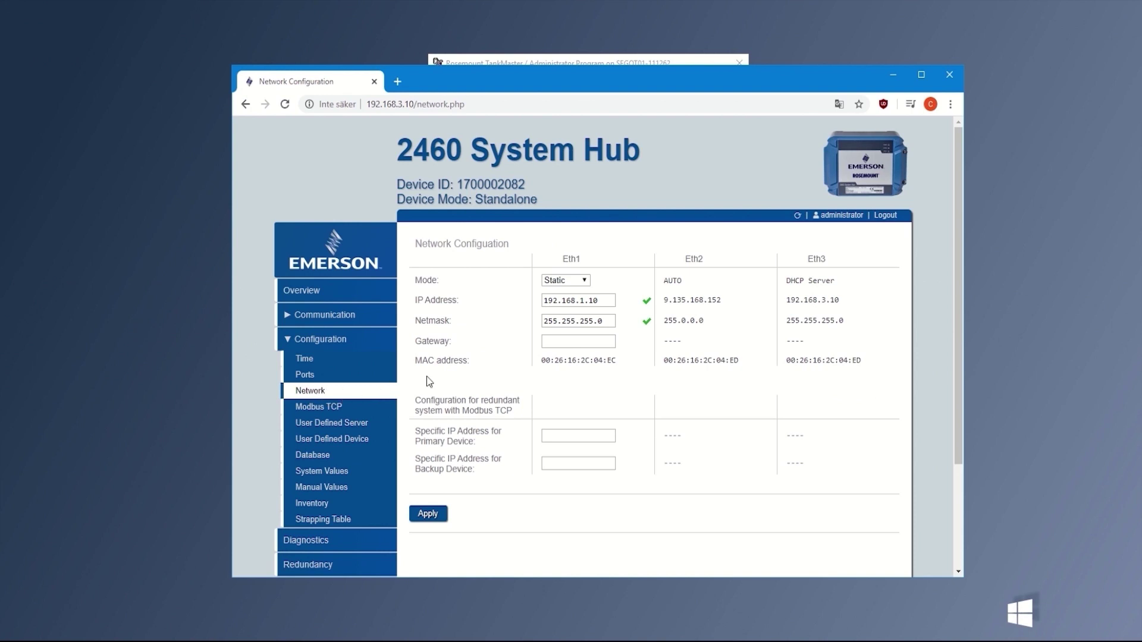
{"action": "left_click", "coordinate": [604, 302]}
{"action": "mouse_move", "coordinate": [603, 301]}
{"action": "left_mouse_down"}
{"action": "mouse_move", "coordinate": [545, 302]}
{"action": "mouse_move", "coordinate": [596, 302]}
{"action": "left_mouse_up"}
{"action": "key", "text": "BackSpace"}
{"action": "type", "text": "2"}
{"action": "left_click", "coordinate": [441, 522]}
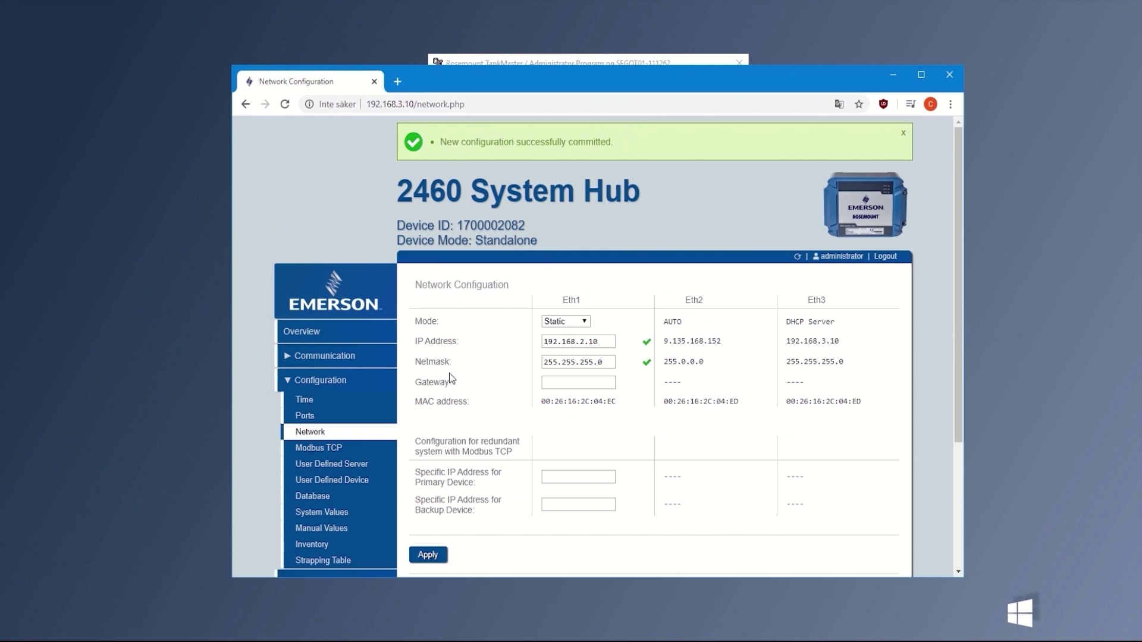
On Ports Configuration, change the Modbus server address from 201 to 202 and save it
{"action": "left_click", "coordinate": [342, 417]}
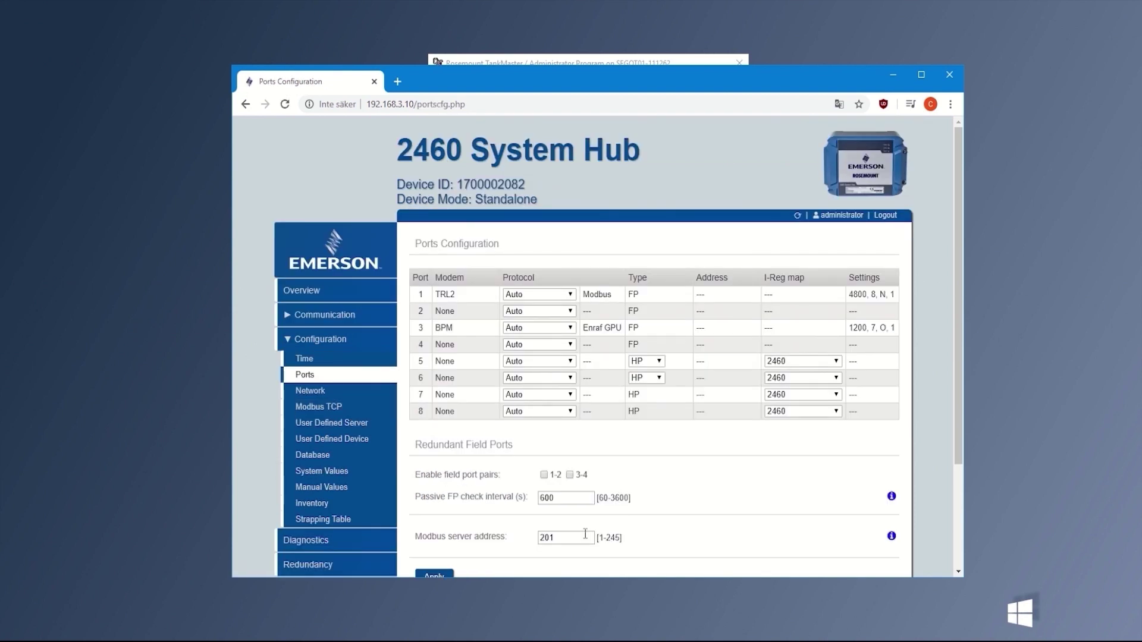
{"action": "scroll", "coordinate": [578, 534], "scroll_direction": "down", "scroll_amount": 1}
{"action": "left_click", "coordinate": [563, 474]}
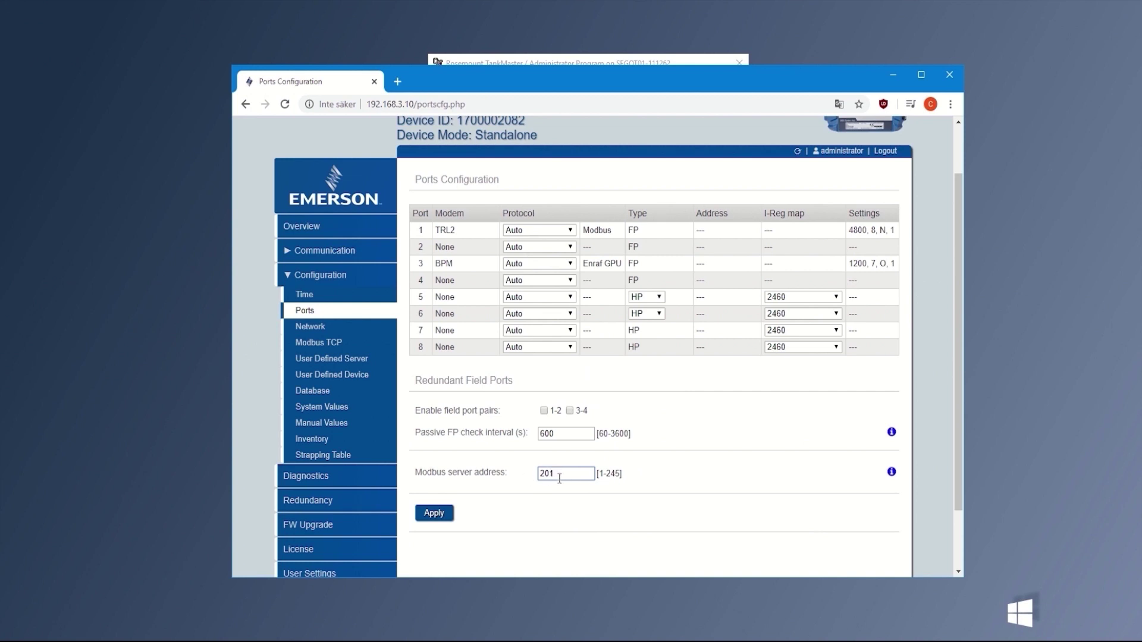
{"action": "key", "text": "Down"}
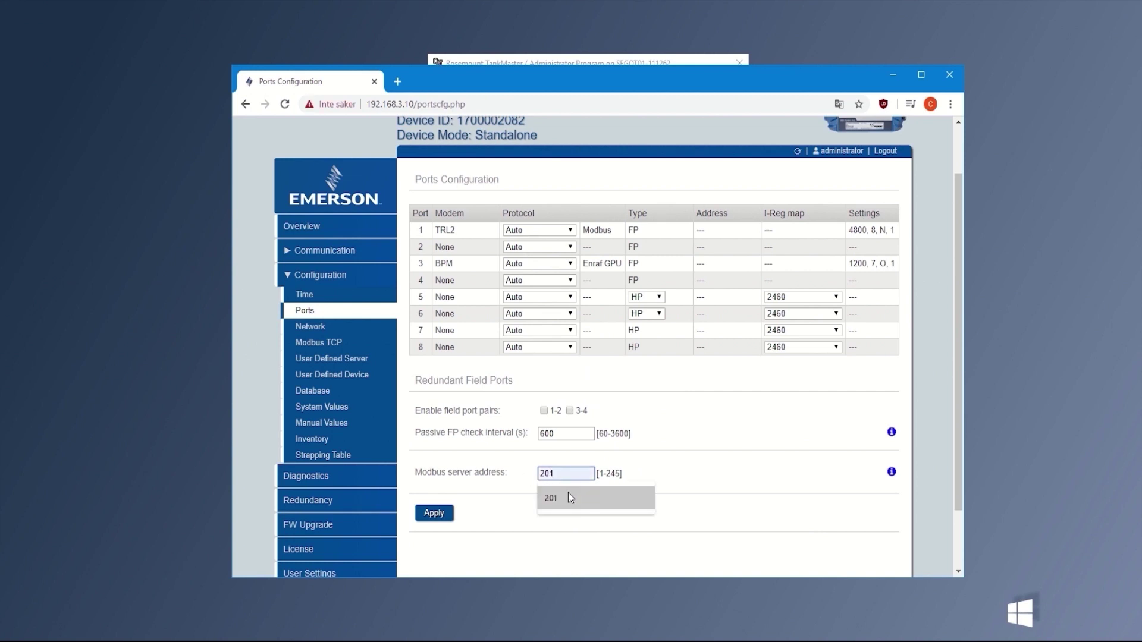
{"action": "key", "text": "BackSpace"}
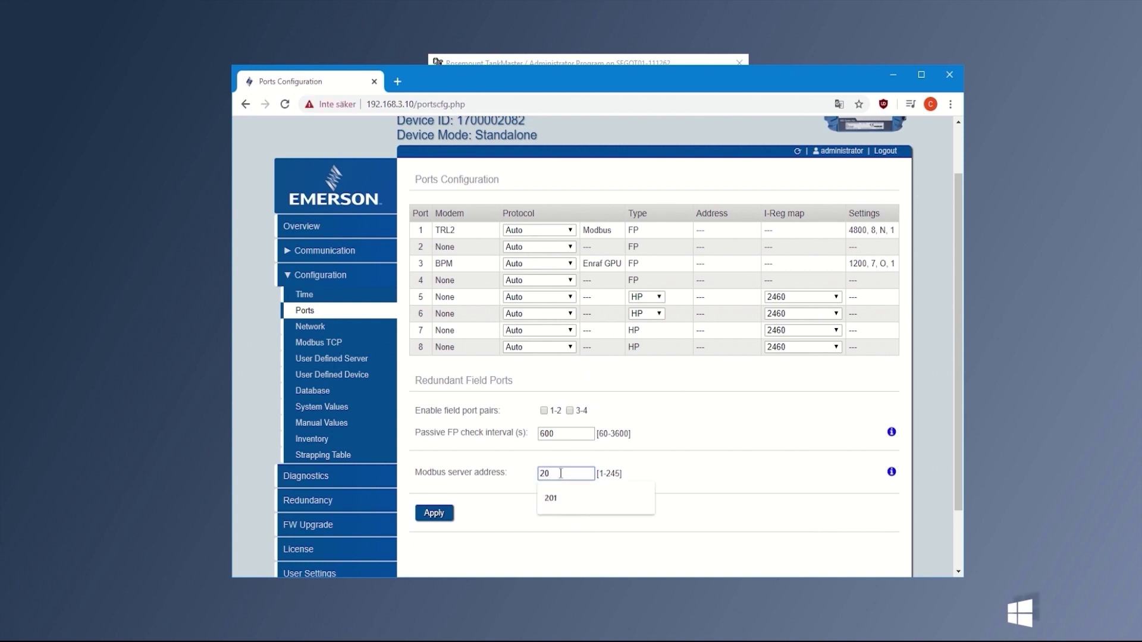
{"action": "type", "text": "2"}
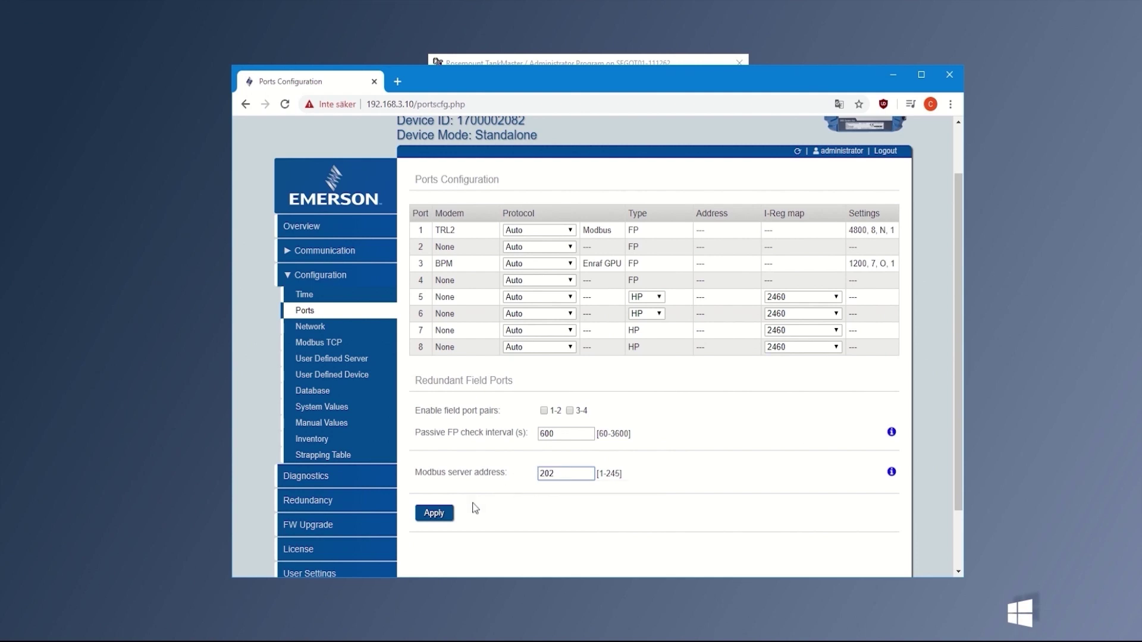
{"action": "left_click", "coordinate": [448, 517]}
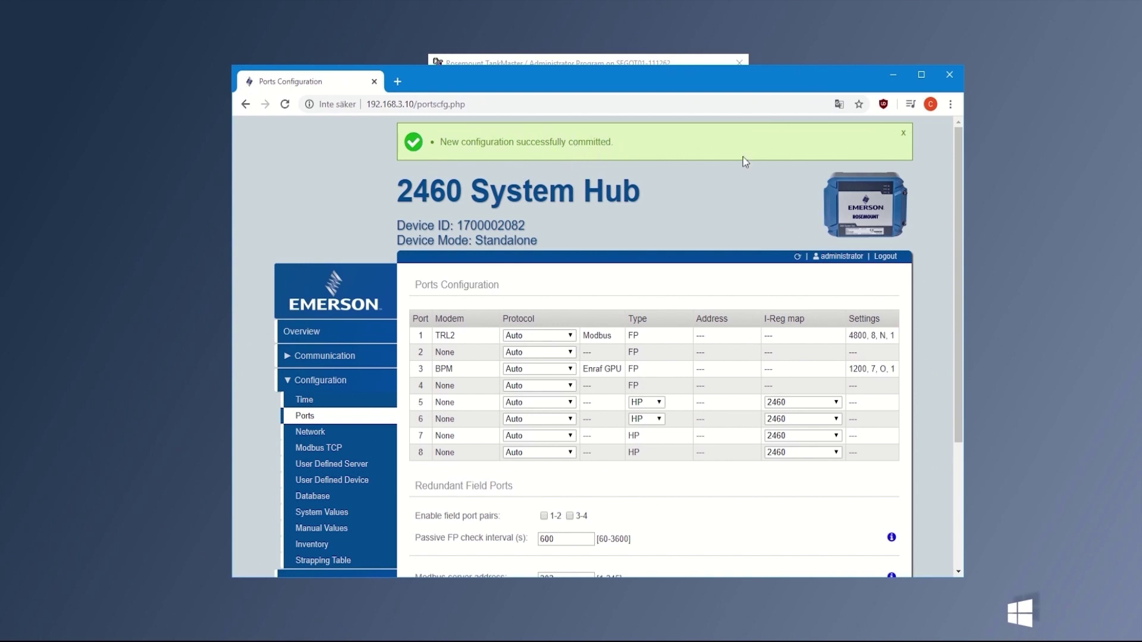
{"action": "mouse_move", "coordinate": [643, 78]}
{"action": "left_mouse_down"}
{"action": "mouse_move", "coordinate": [643, 64]}
{"action": "mouse_move", "coordinate": [648, 90]}
{"action": "left_mouse_up"}
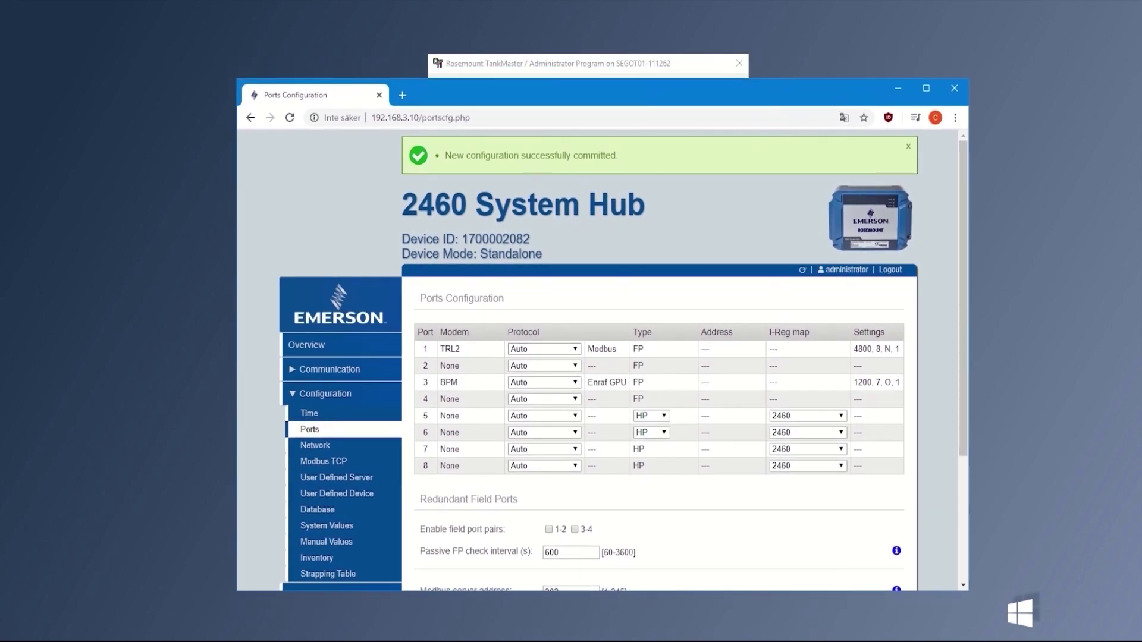
Change the Ethernet adapter's IPv4 address to 192.168.2.4, confirm, and minimize Network Connections
{"action": "key", "text": "alt+Tab"}
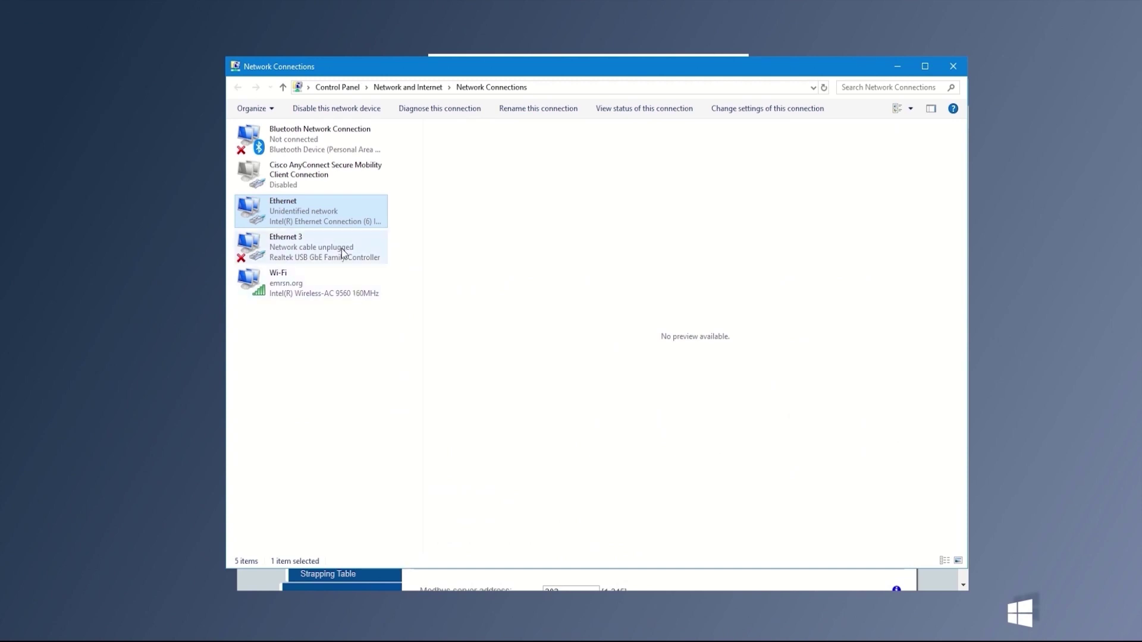
{"action": "right_click", "coordinate": [337, 213]}
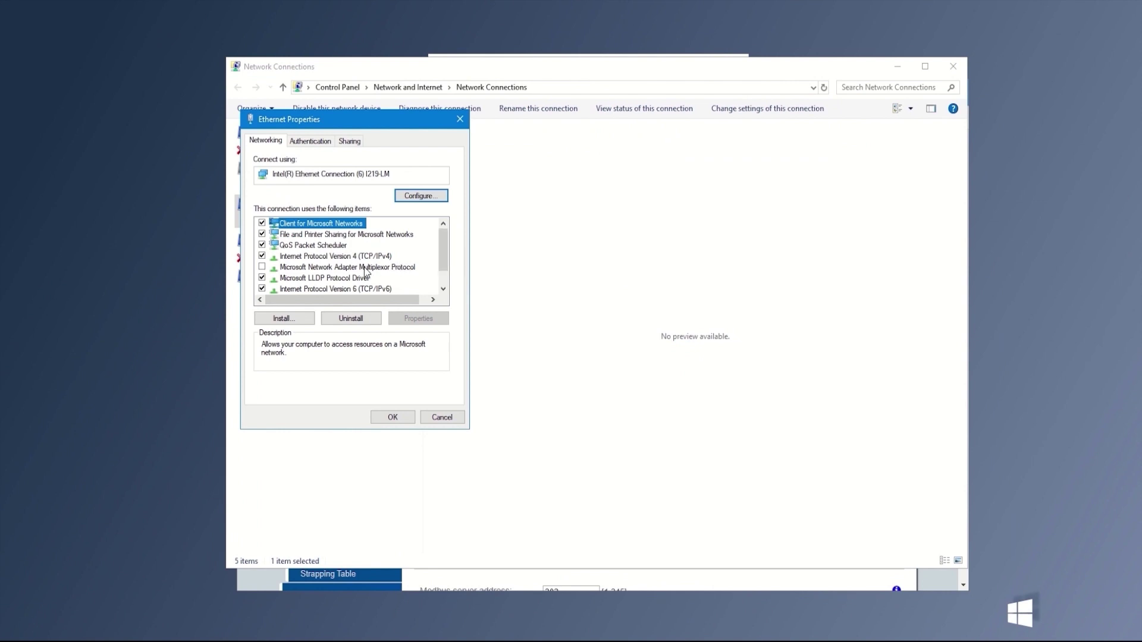
{"action": "left_click", "coordinate": [366, 257]}
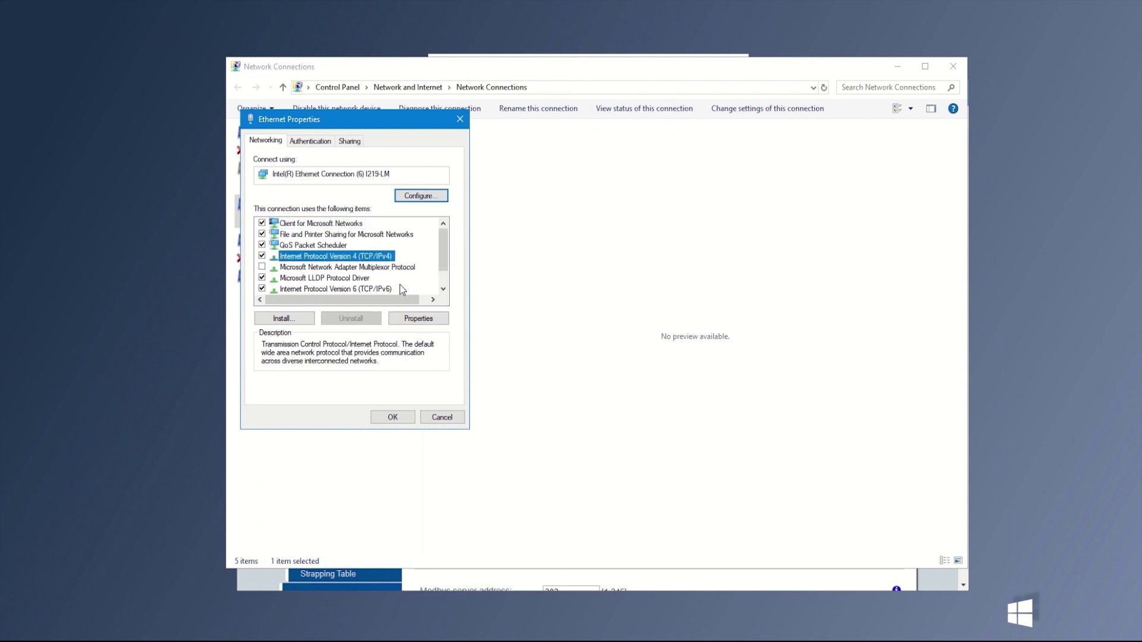
{"action": "left_click", "coordinate": [417, 319]}
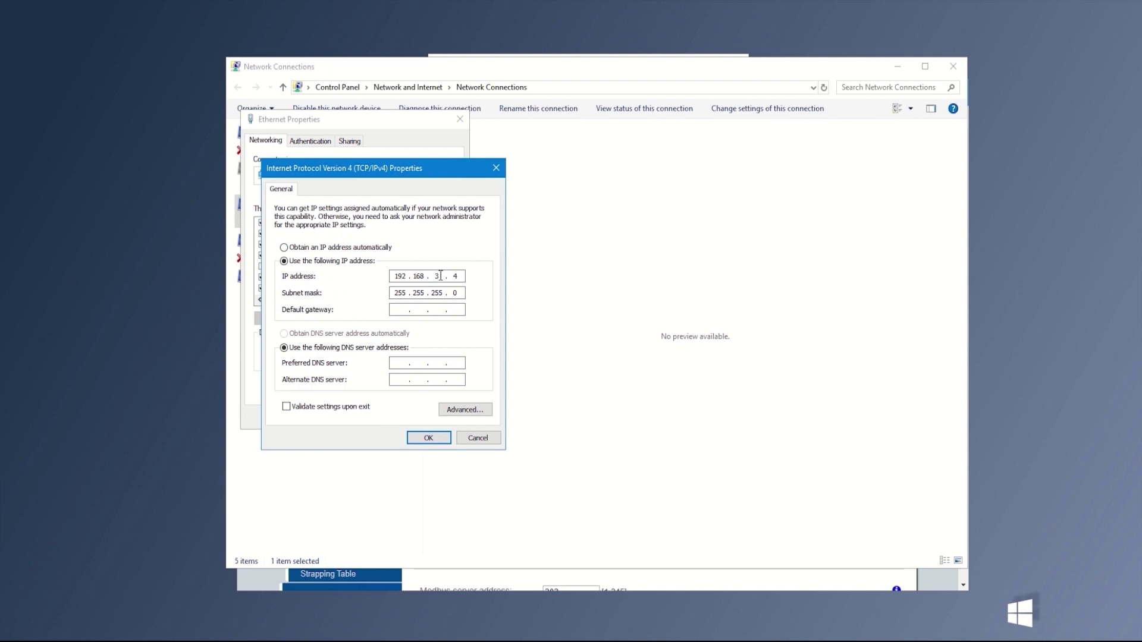
{"action": "double_click", "coordinate": [437, 275]}
{"action": "type", "text": "2"}
{"action": "left_click", "coordinate": [428, 438]}
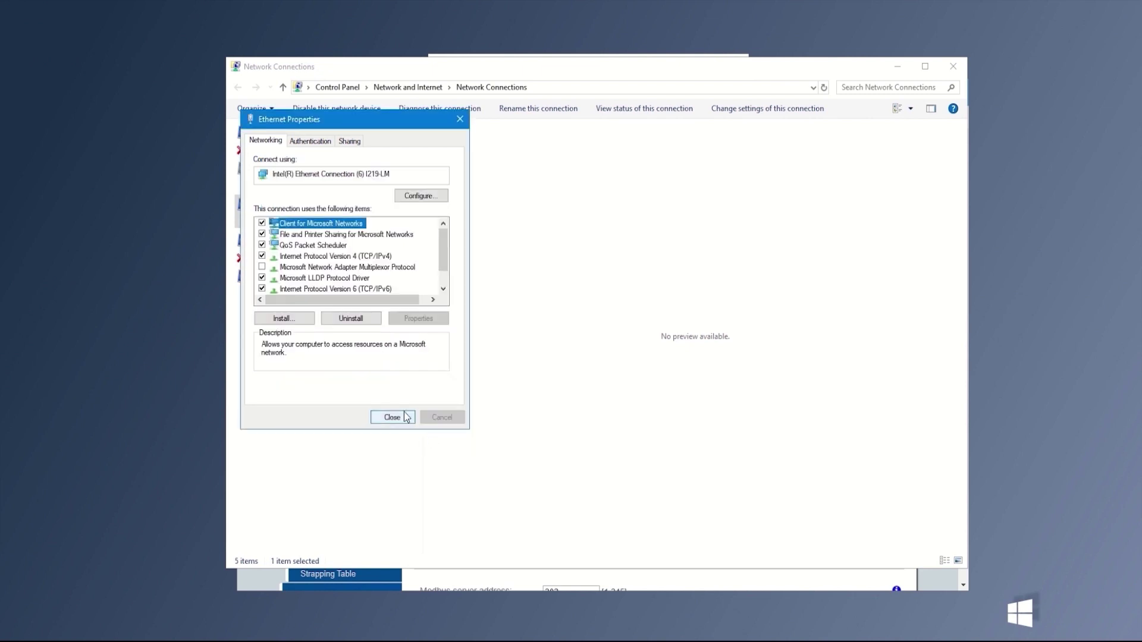
{"action": "left_click", "coordinate": [404, 415]}
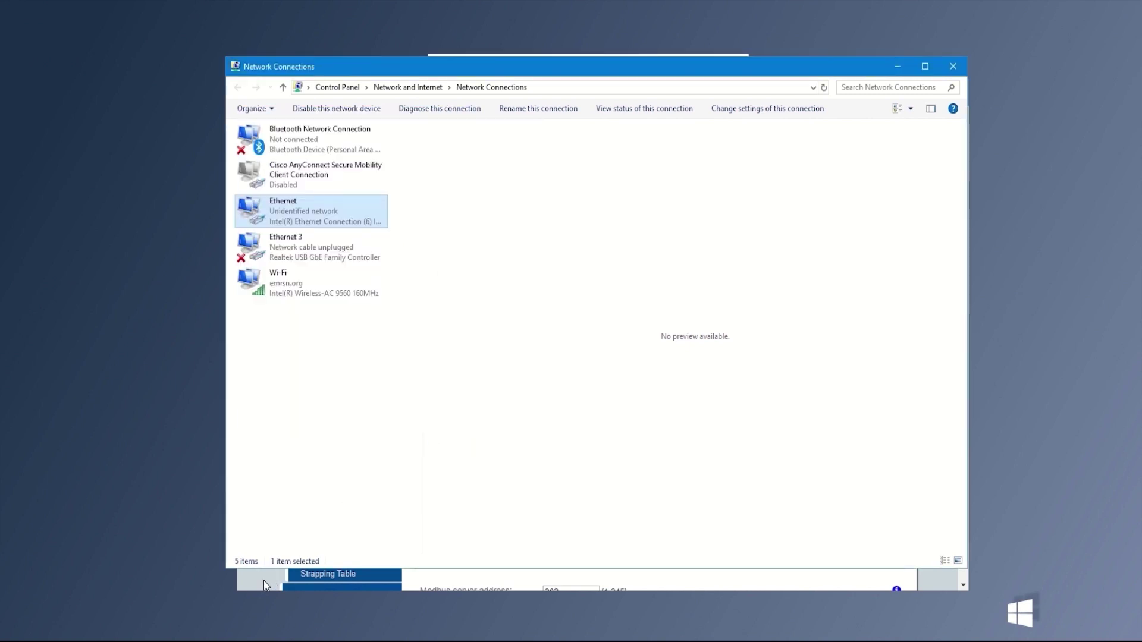
{"action": "left_click", "coordinate": [898, 68]}
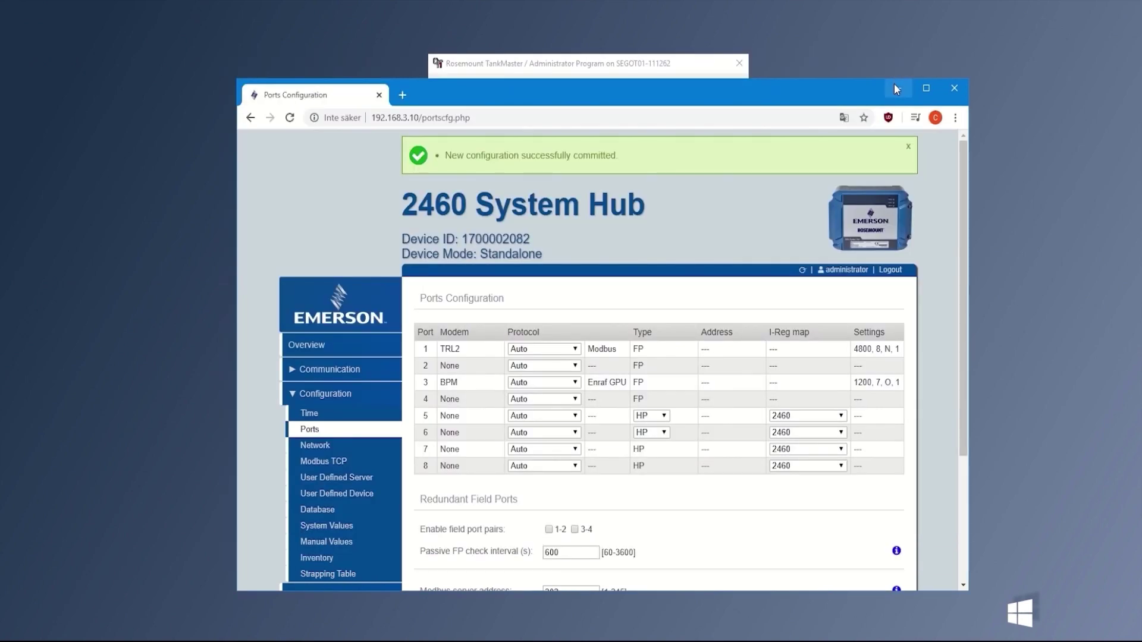
In the TankMaster Administrator Program, tick Tank Server to start it and tick WinSetup to launch it
{"action": "left_click", "coordinate": [901, 93]}
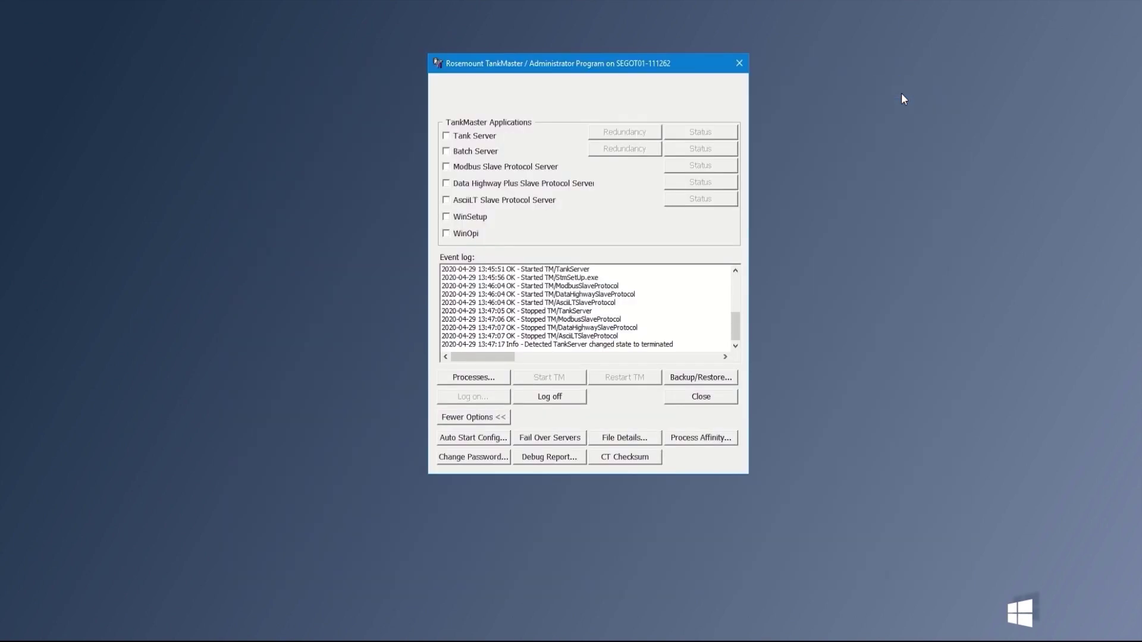
{"action": "left_click_drag", "start_coordinate": [626, 66], "coordinate": [609, 131]}
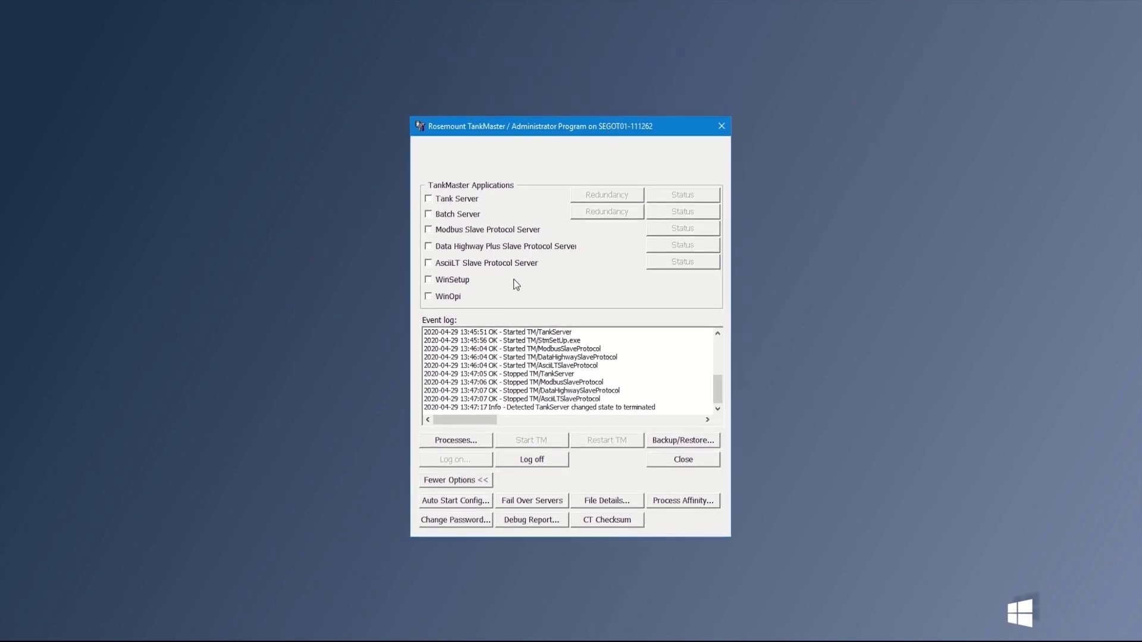
{"action": "left_click", "coordinate": [453, 201]}
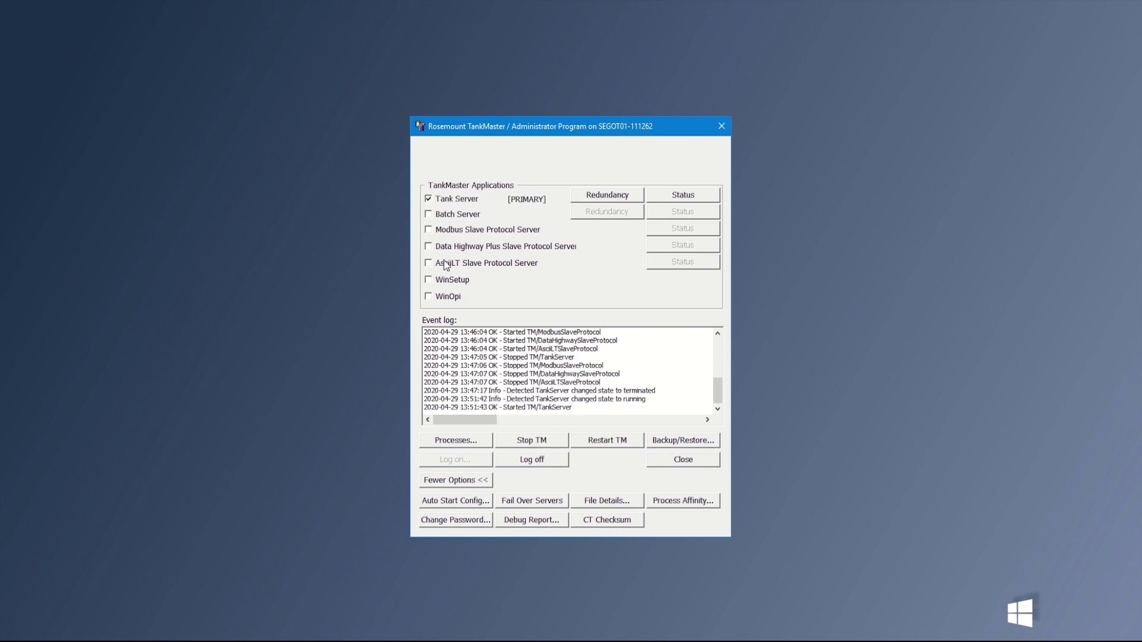
{"action": "left_click", "coordinate": [444, 284]}
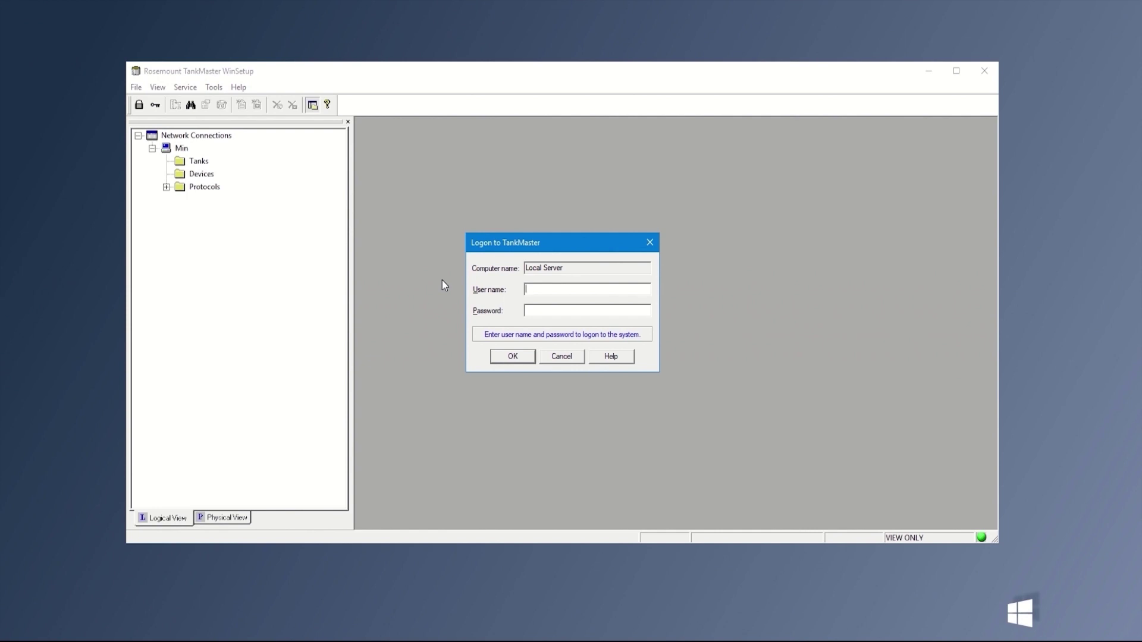
Log on to WinSetup with the administrator user name and password, then expand the Protocols folder
{"action": "type", "text": "administratoadmin"}
{"action": "key", "text": "Return"}
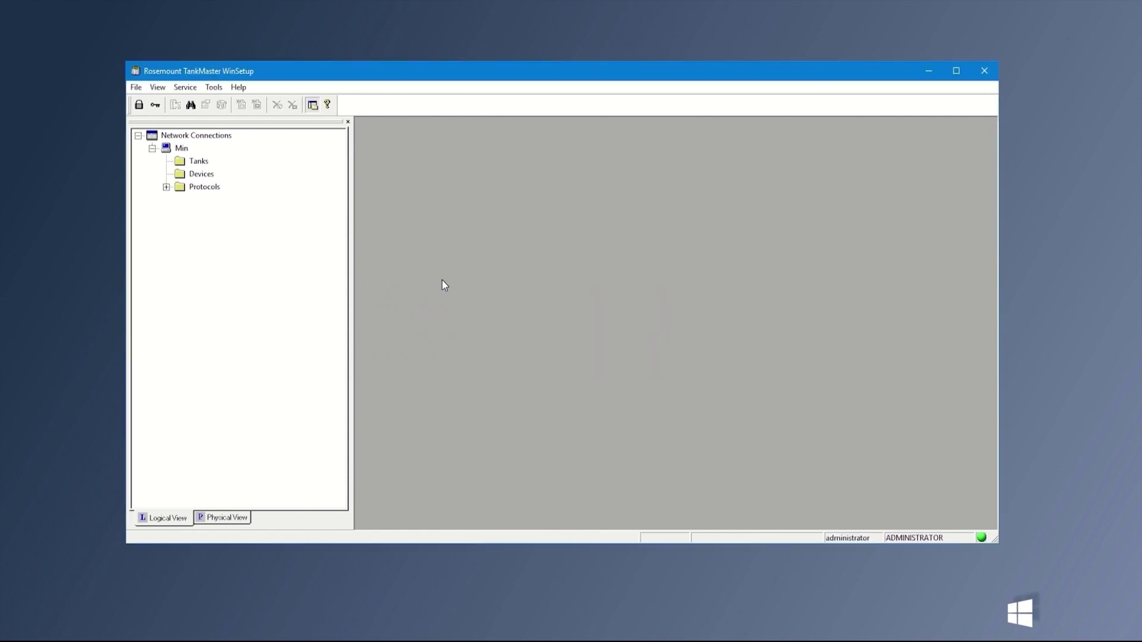
{"action": "left_click", "coordinate": [167, 187]}
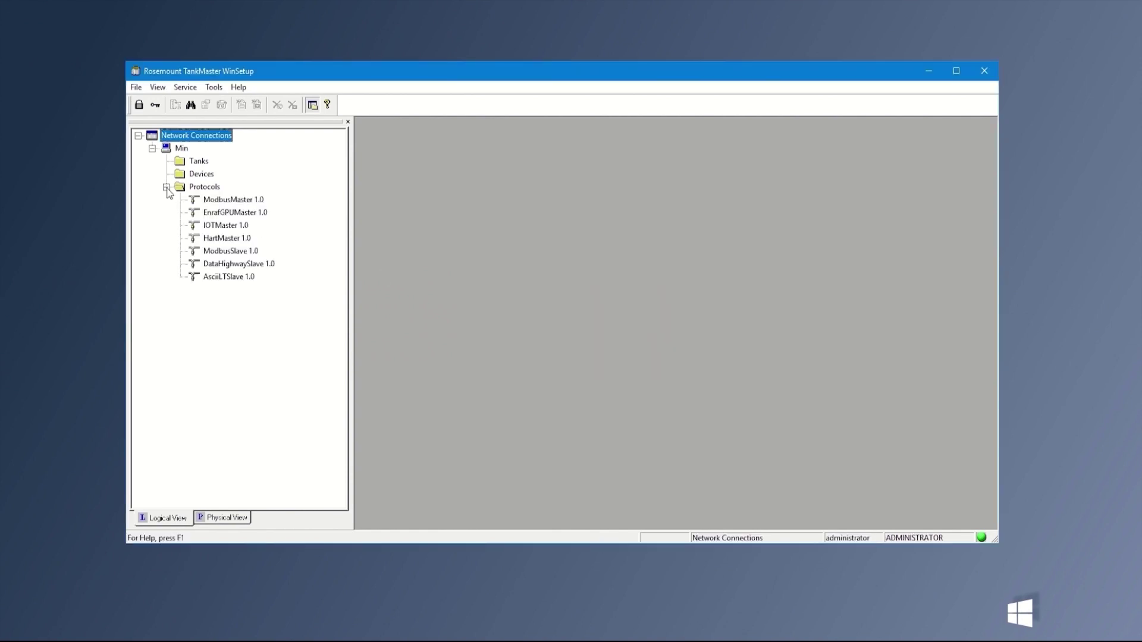
Switch ModbusMaster 1.0 channel MbMaster.1 to Modbus TCP with IP 192.168.2.10 and apply
{"action": "right_click", "coordinate": [213, 201]}
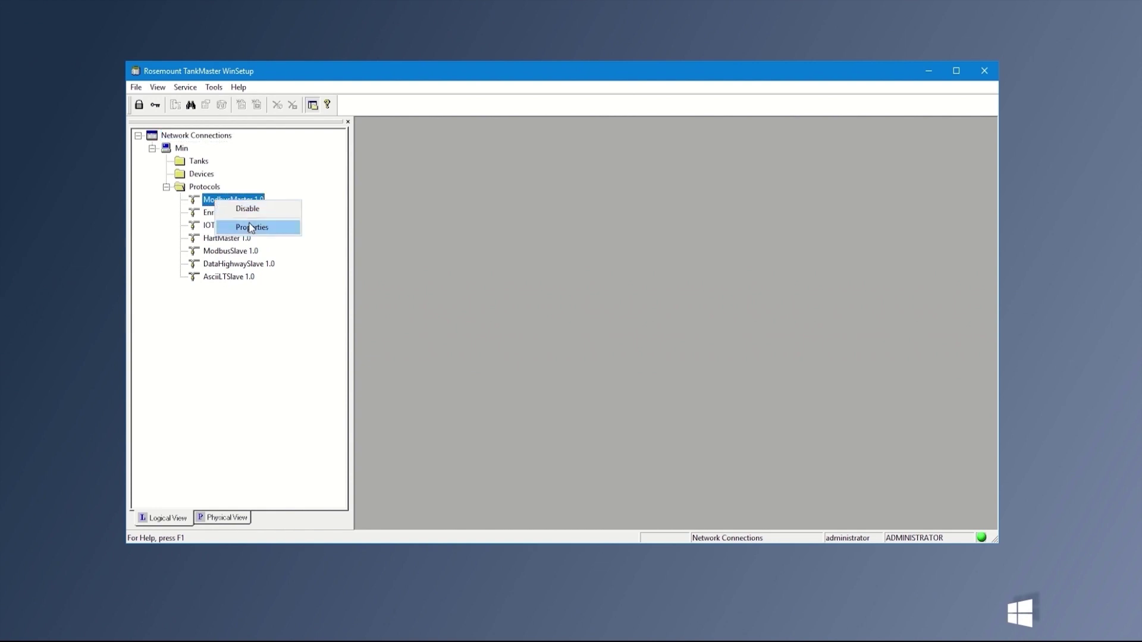
{"action": "left_click", "coordinate": [251, 228]}
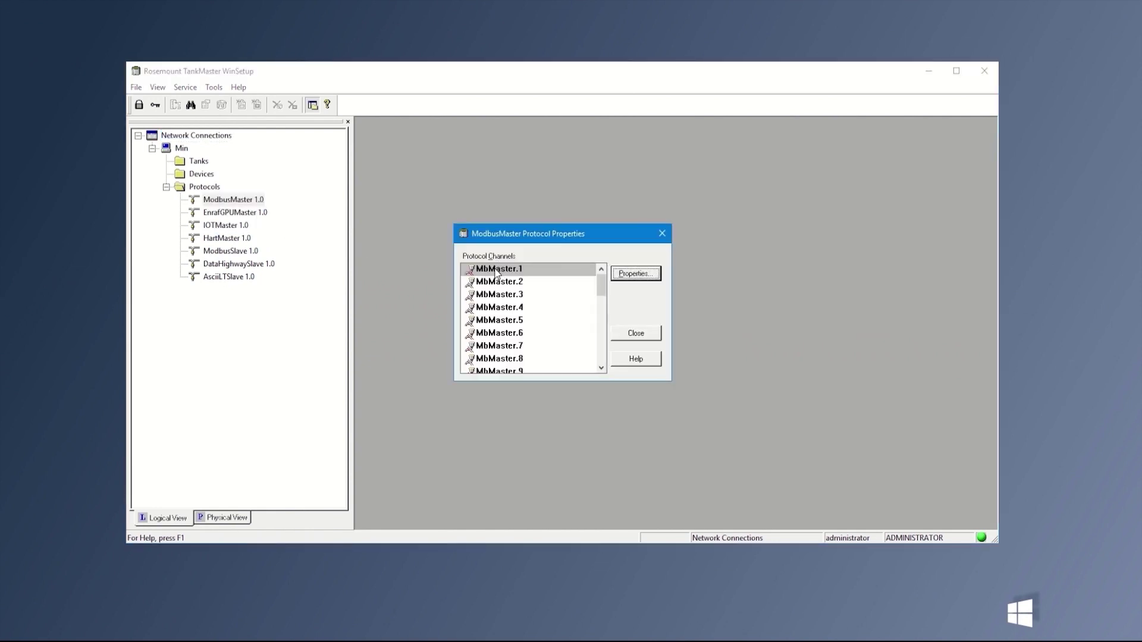
{"action": "left_click", "coordinate": [636, 275]}
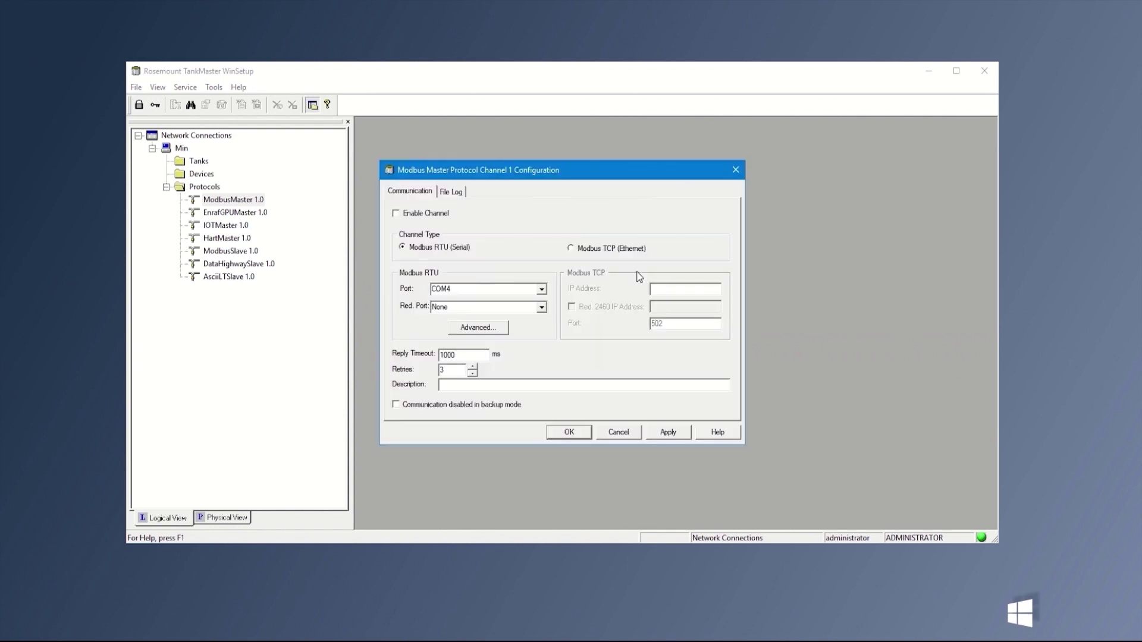
{"action": "left_click", "coordinate": [579, 249]}
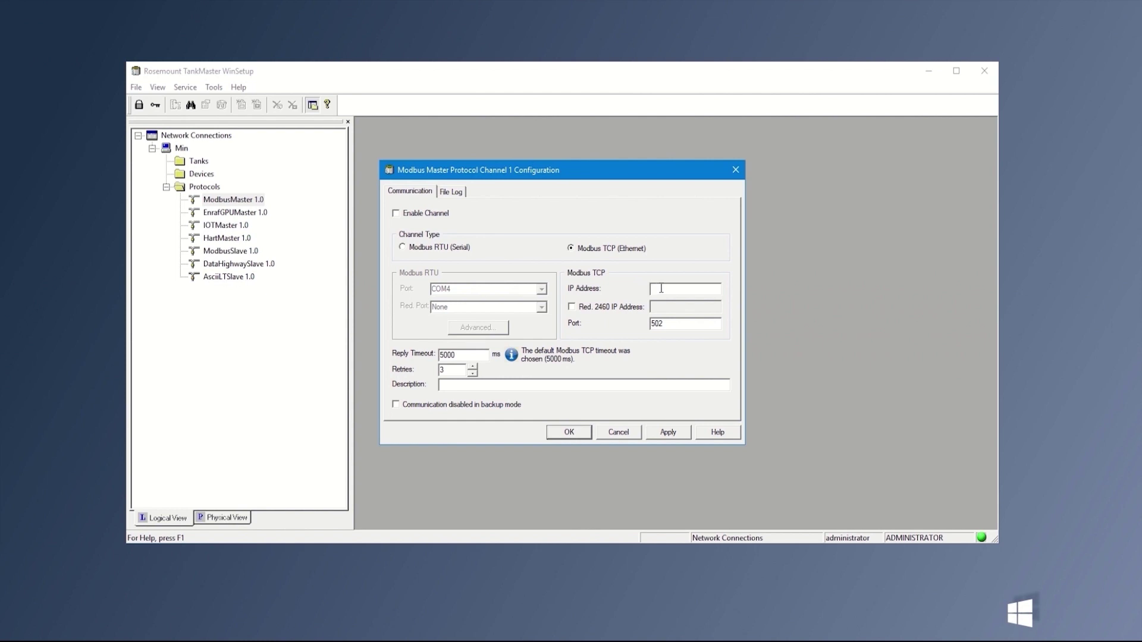
{"action": "type", "text": "192.168.2.10"}
{"action": "left_click", "coordinate": [671, 434]}
Enable channel MbMaster.1, close the dialogs, and expand ModbusMaster 1.0 to show it
{"action": "left_click", "coordinate": [426, 214]}
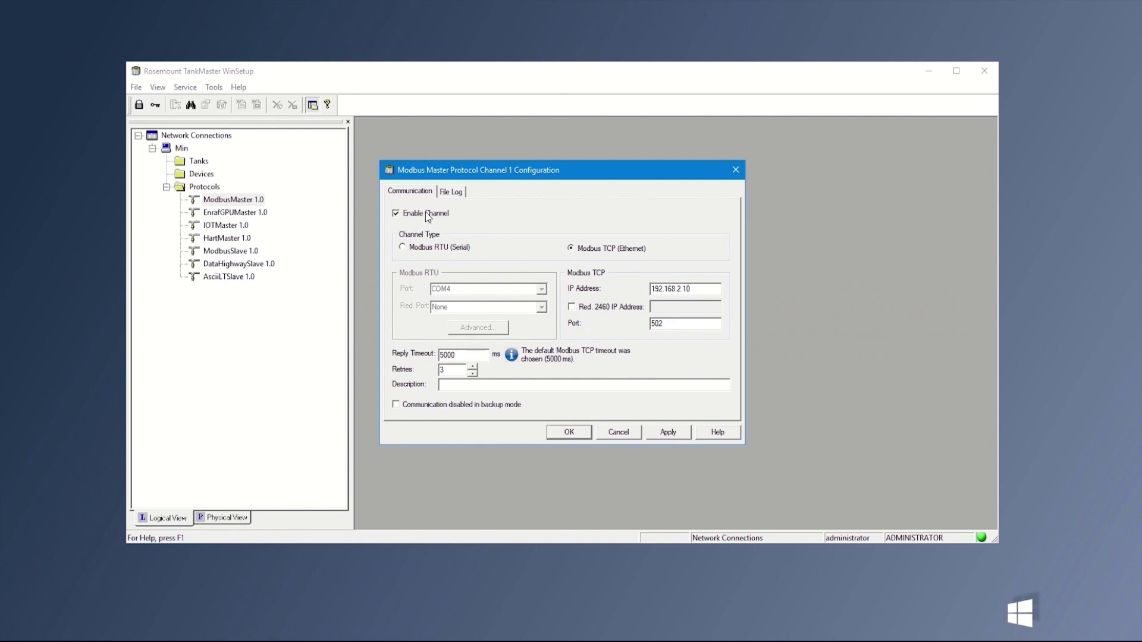
{"action": "left_click", "coordinate": [663, 434]}
{"action": "left_click", "coordinate": [569, 433]}
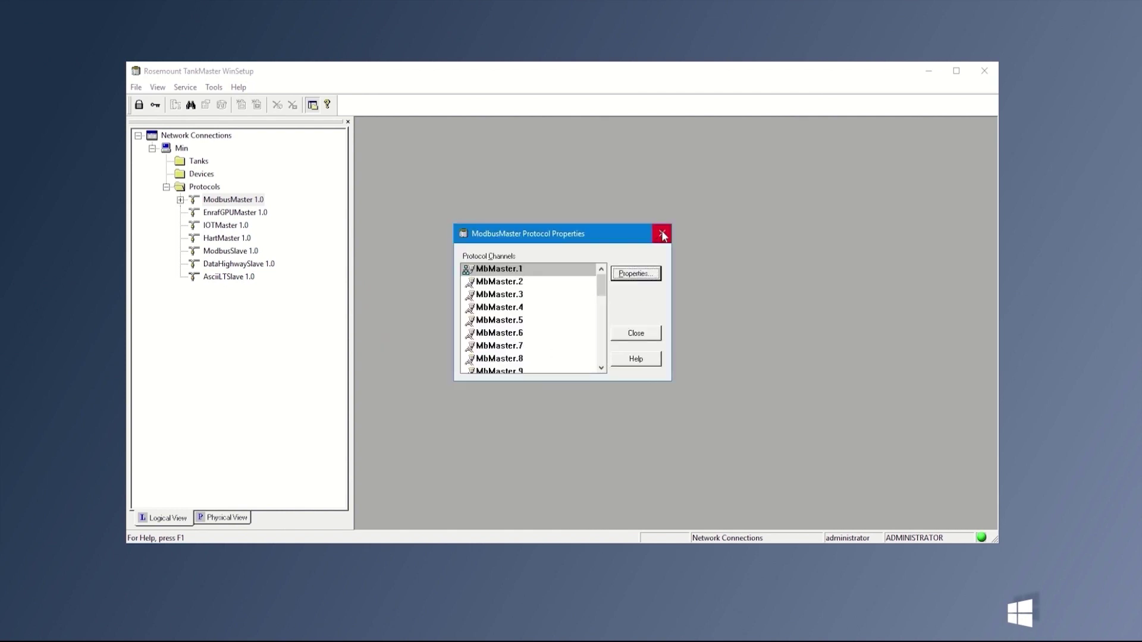
{"action": "left_click", "coordinate": [663, 234]}
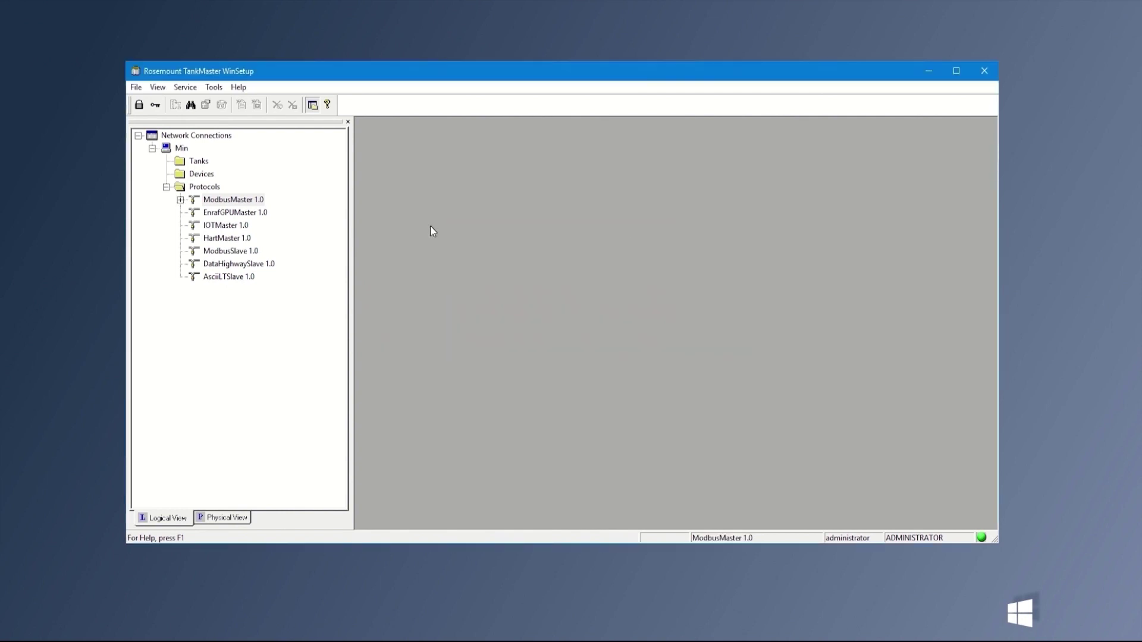
{"action": "double_click", "coordinate": [192, 201]}
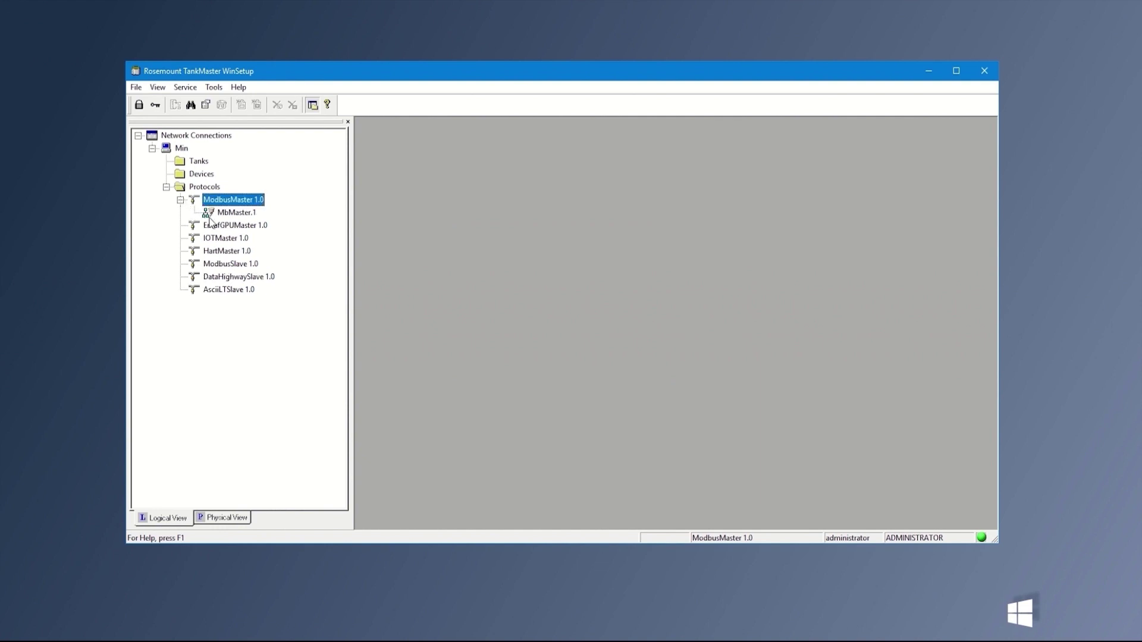